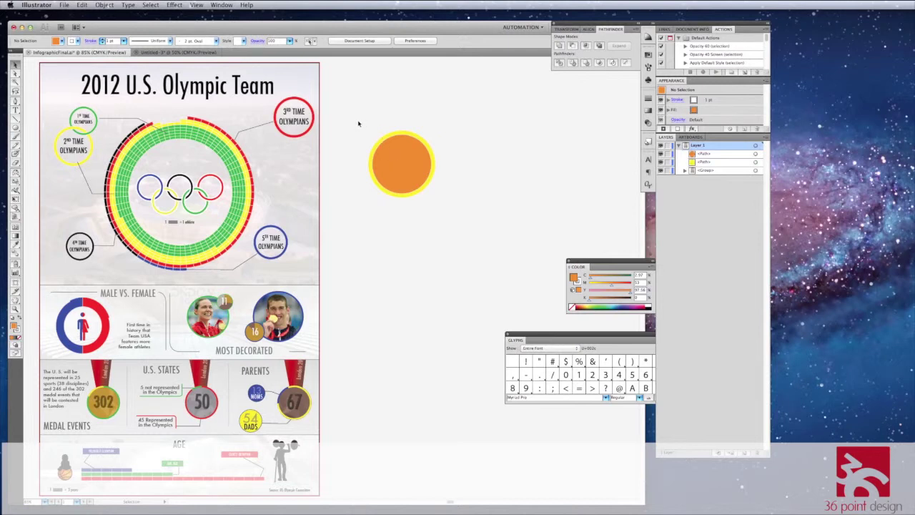
- Cut the orange circle out of the yellow circle with the Pathfinder Minus Front operation to leave a yellow ring
{"action": "left_click_drag", "start_coordinate": [358, 124], "coordinate": [458, 208]}
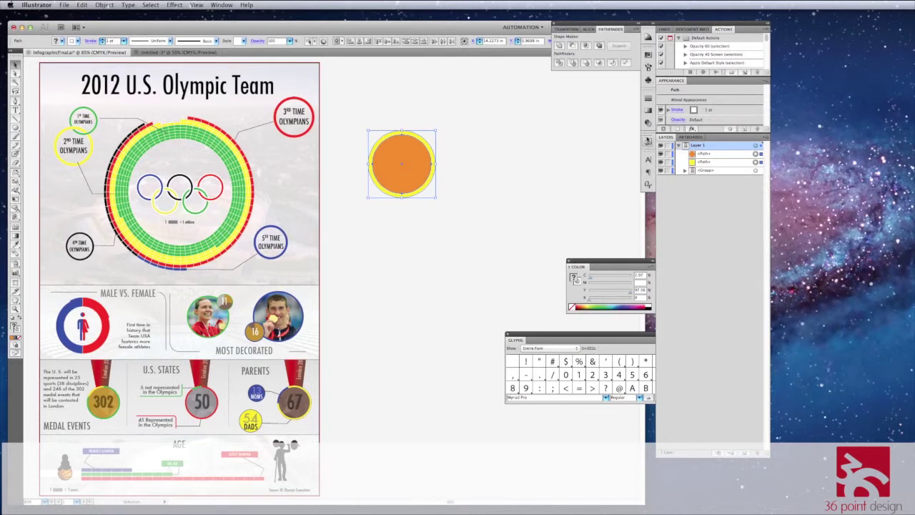
{"action": "left_click", "coordinate": [221, 5]}
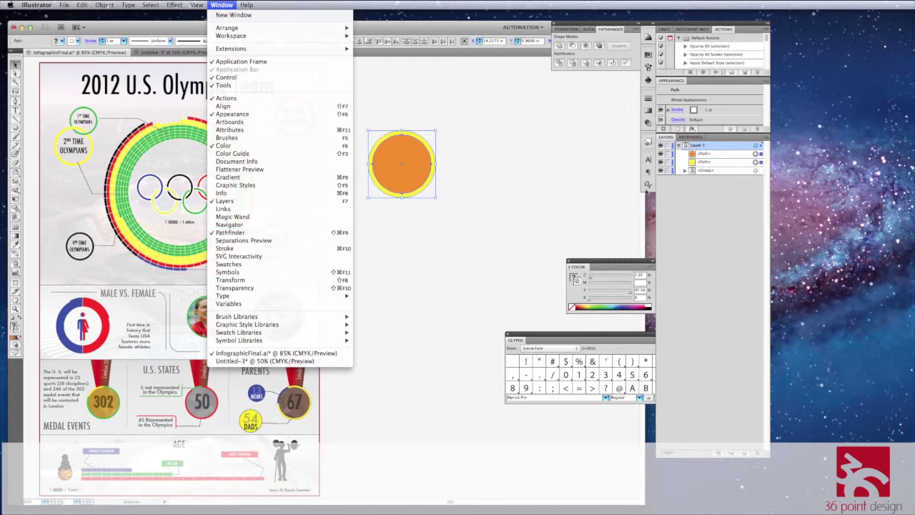
{"action": "left_click", "coordinate": [227, 233]}
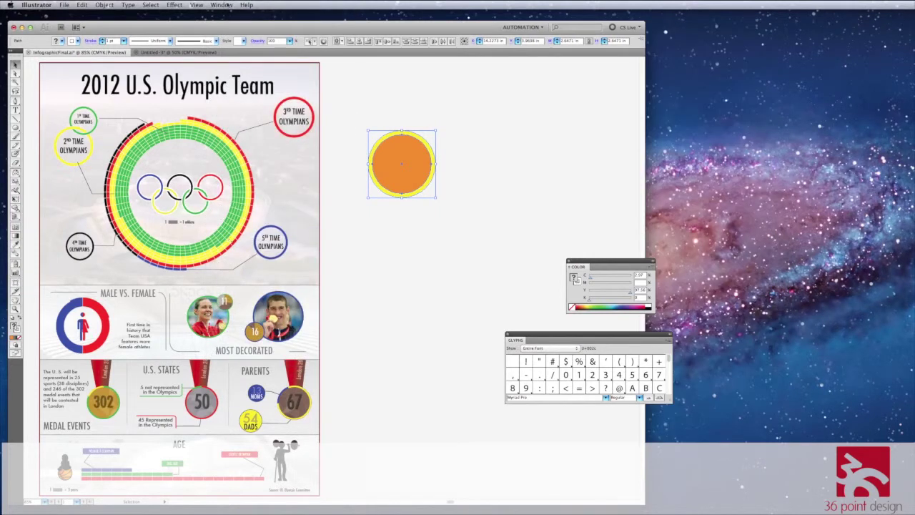
{"action": "left_click", "coordinate": [221, 5]}
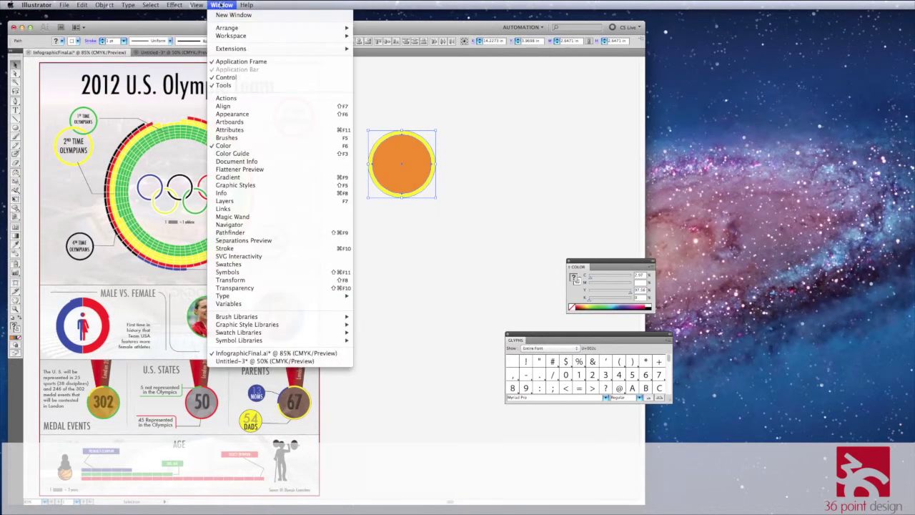
{"action": "left_click", "coordinate": [235, 234]}
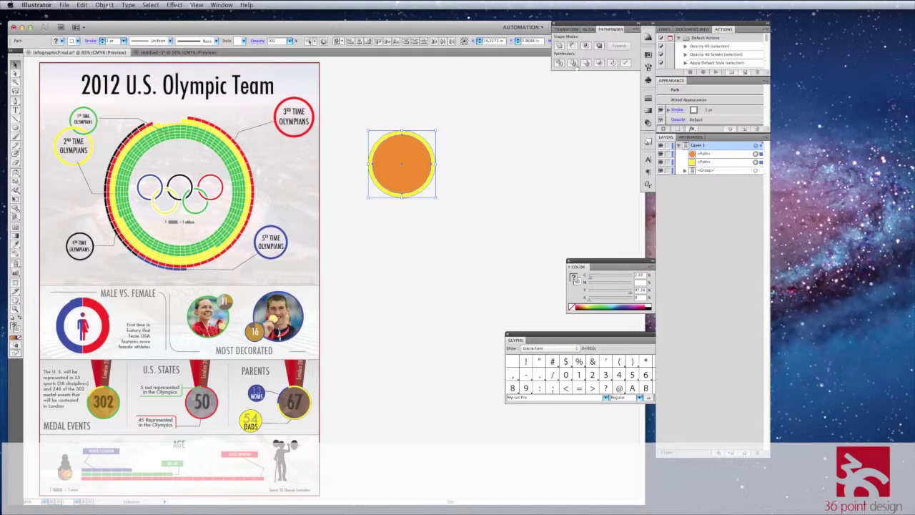
{"action": "left_click", "coordinate": [572, 46]}
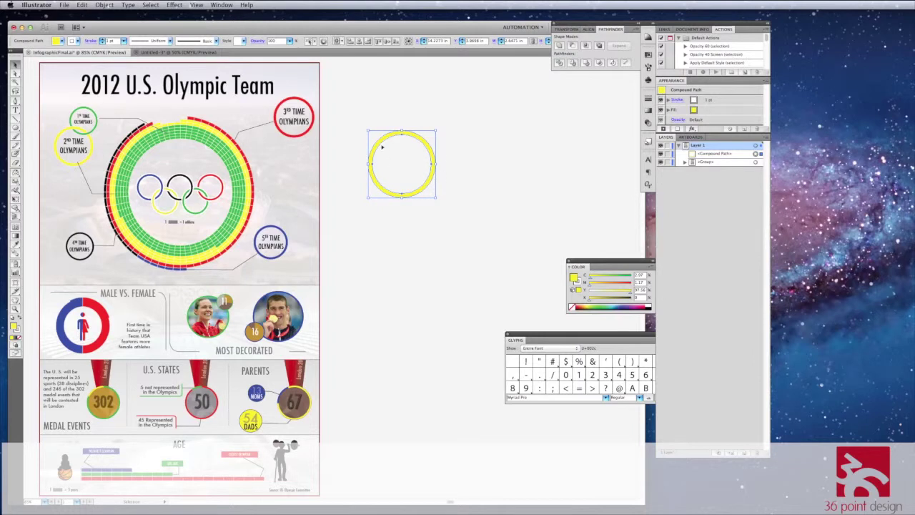
{"action": "left_click", "coordinate": [397, 121]}
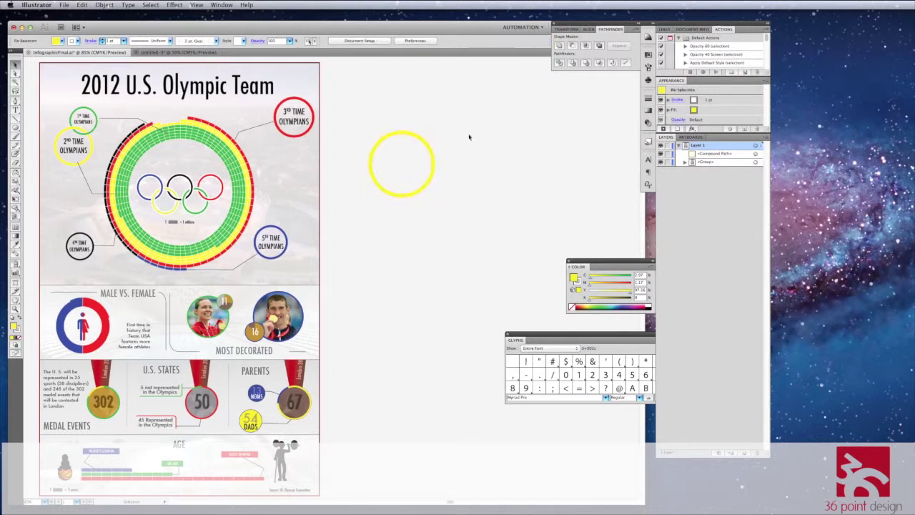
{"action": "left_click_drag", "start_coordinate": [428, 145], "coordinate": [462, 135]}
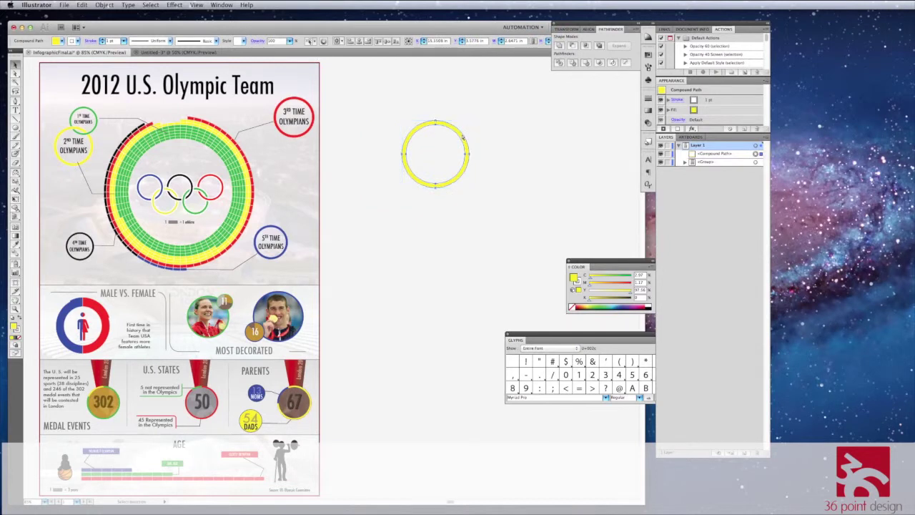
{"action": "key", "text": "super+z"}
{"action": "left_click", "coordinate": [426, 121]}
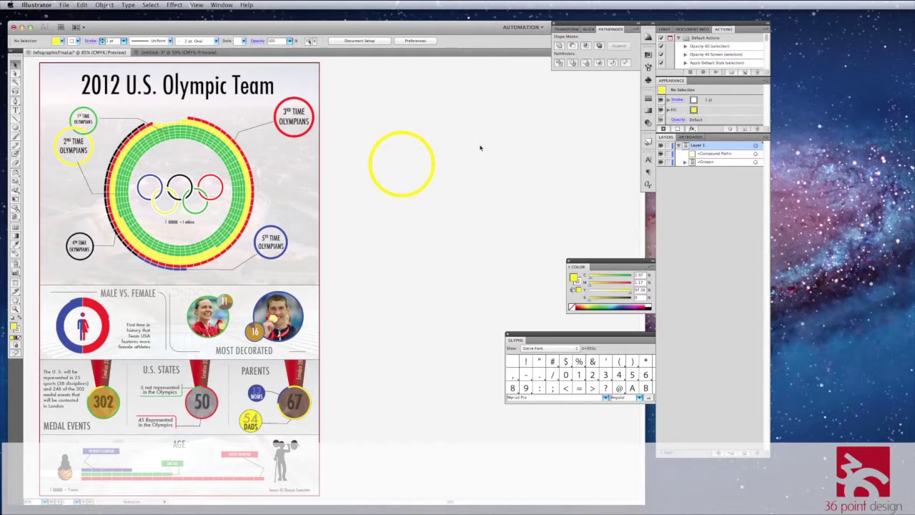
{"action": "left_click", "coordinate": [399, 133]}
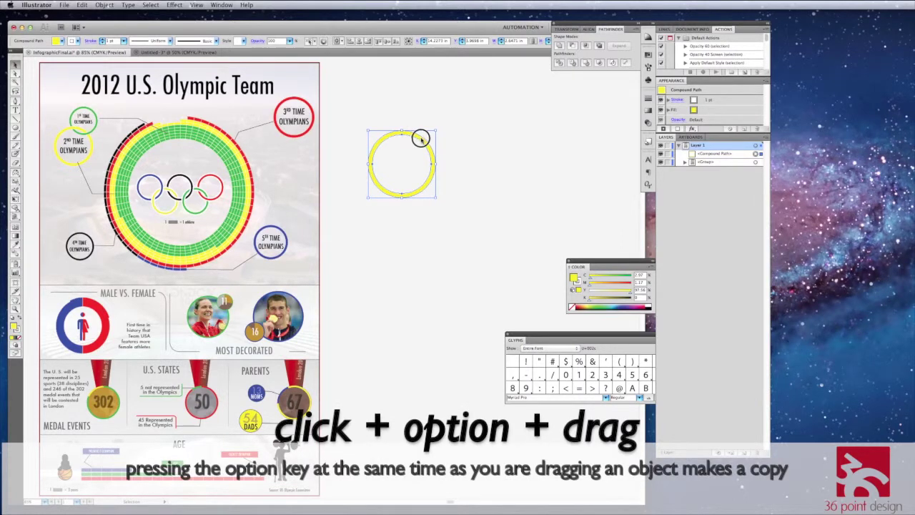
{"action": "left_click_drag", "start_coordinate": [421, 139], "coordinate": [463, 110]}
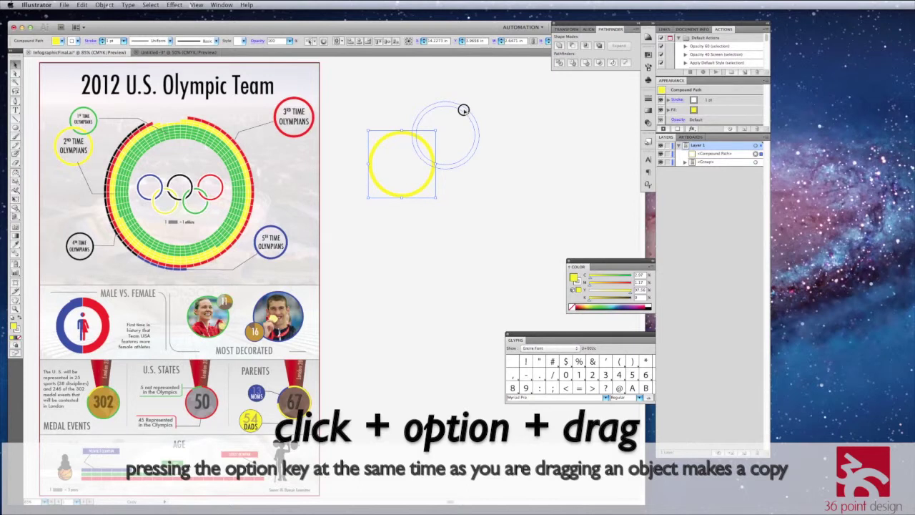
{"action": "left_click_drag", "start_coordinate": [464, 111], "coordinate": [463, 109]}
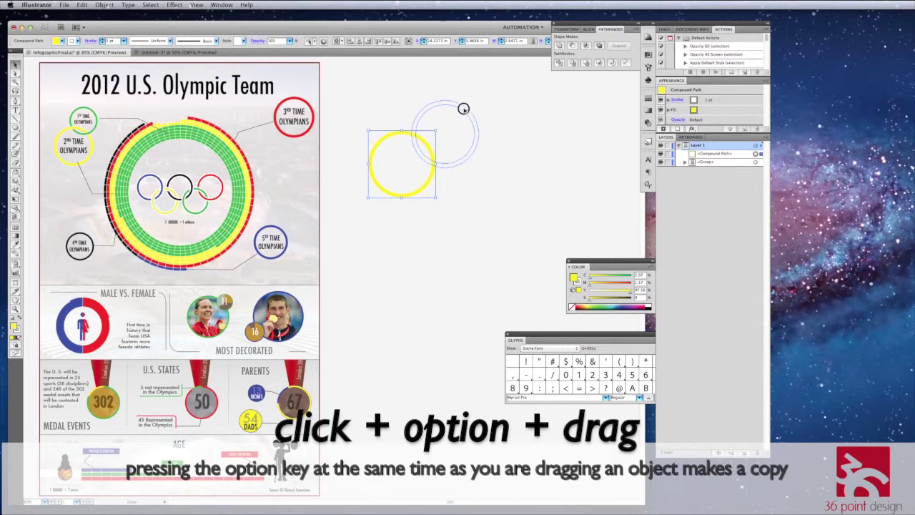
{"action": "left_click_drag", "start_coordinate": [463, 109], "coordinate": [466, 108]}
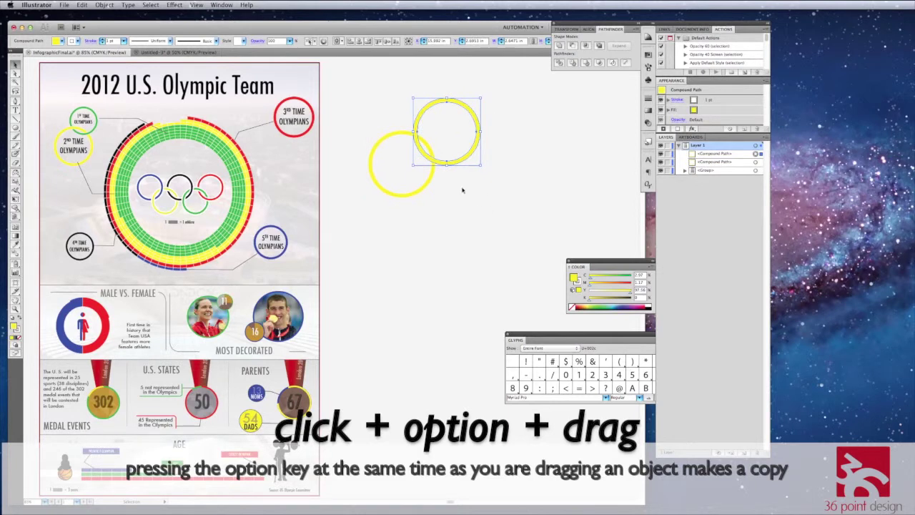
{"action": "key", "text": "Delete"}
- Duplicate the yellow ring up and to its right, and recolour the copy with the green sampled from the infographic's large circular chart
{"action": "left_click", "coordinate": [432, 159]}
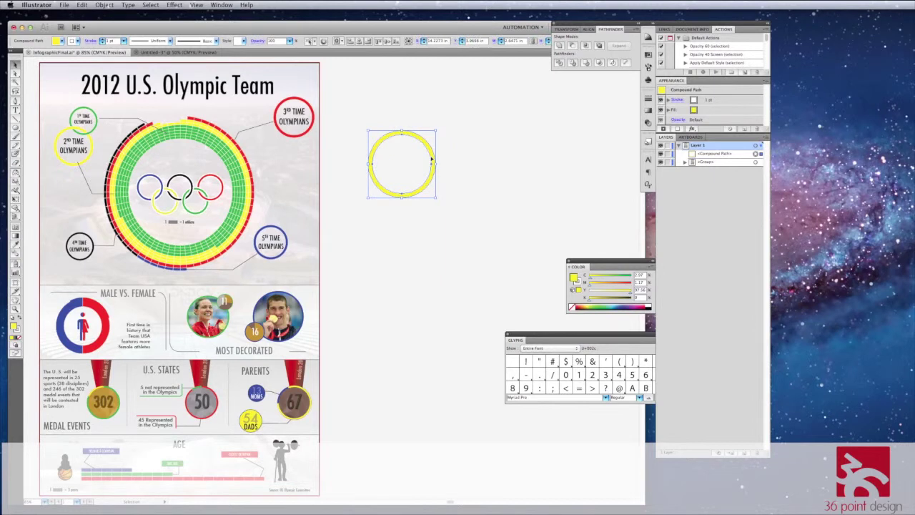
{"action": "key", "text": "a"}
{"action": "left_click_drag", "start_coordinate": [432, 161], "coordinate": [462, 122], "text": "alt"}
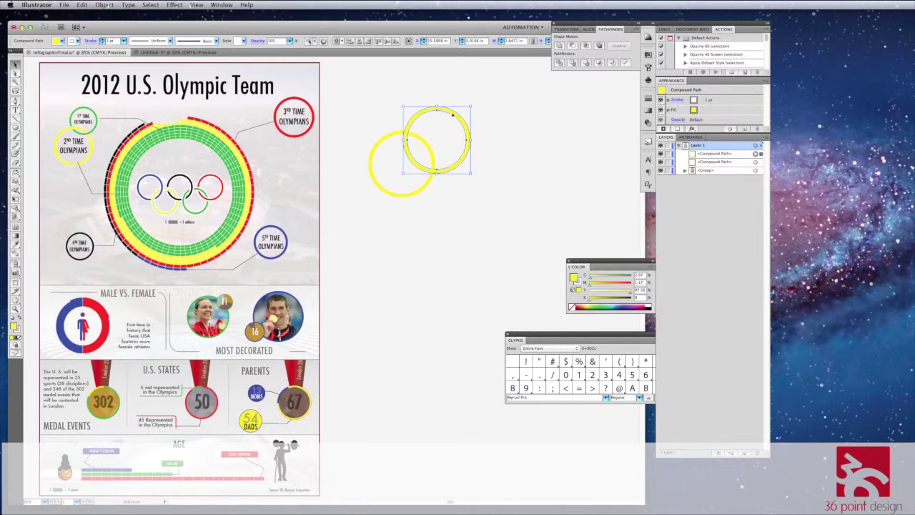
{"action": "key", "text": "i"}
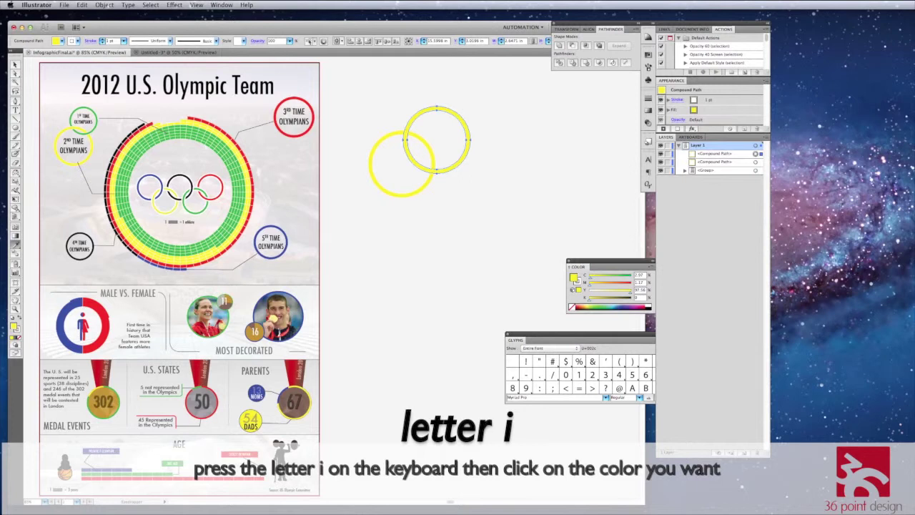
{"action": "left_click", "coordinate": [179, 139]}
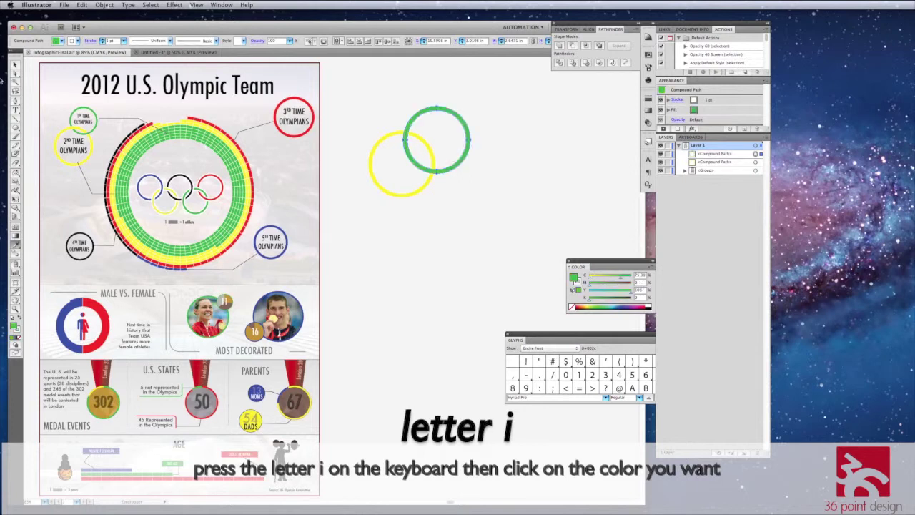
- Scale the green ring down proportionally to a bit over half its size, overlapping the yellow ring's upper-right edge
{"action": "left_click", "coordinate": [14, 65]}
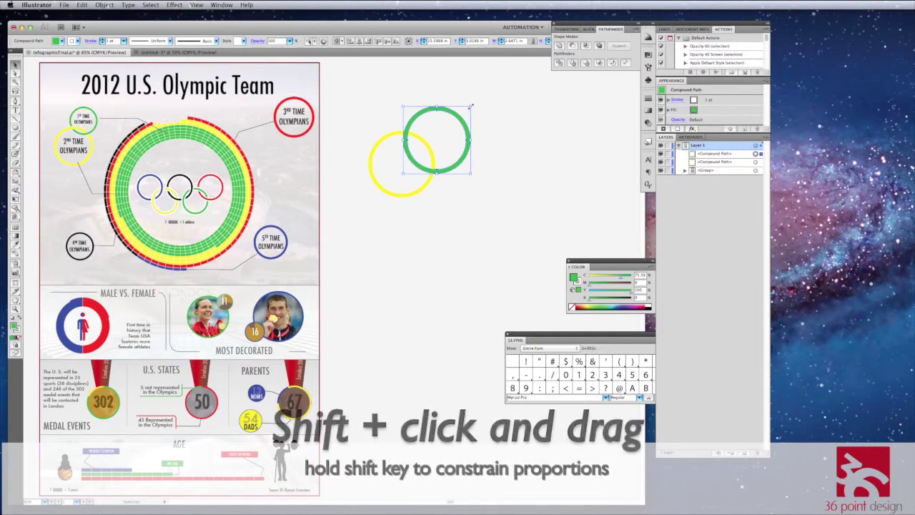
{"action": "left_click_drag", "start_coordinate": [470, 106], "coordinate": [434, 127]}
{"action": "left_click", "coordinate": [456, 109]}
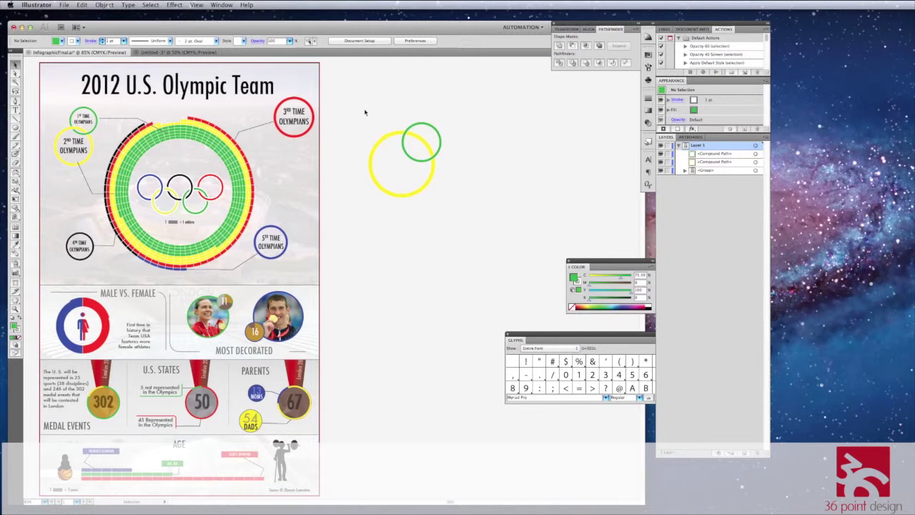
- Split the overlapping yellow and green rings into separate pieces with the Pathfinder Divide operation
{"action": "left_click_drag", "start_coordinate": [363, 112], "coordinate": [457, 203]}
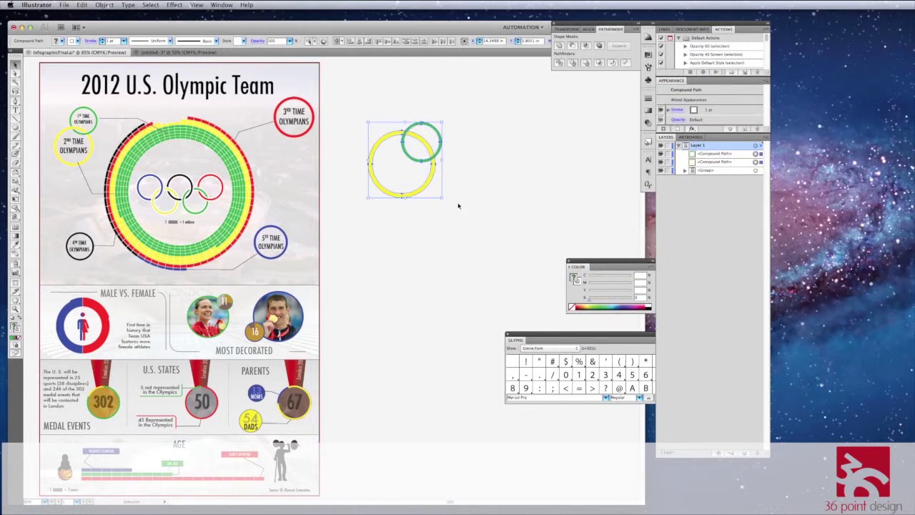
{"action": "left_click", "coordinate": [559, 63]}
{"action": "left_click", "coordinate": [521, 118]}
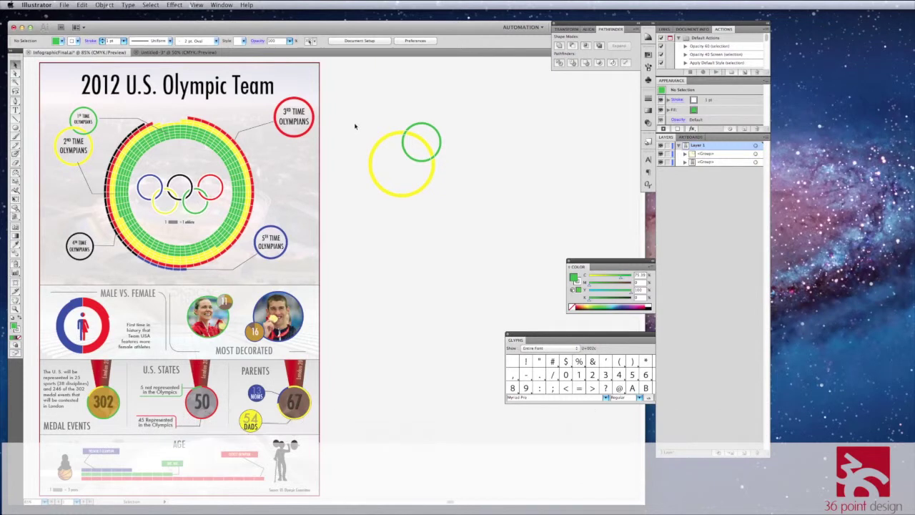
- Move the group of divided rings slightly upward on the empty canvas beside the infographic
{"action": "left_click", "coordinate": [410, 138]}
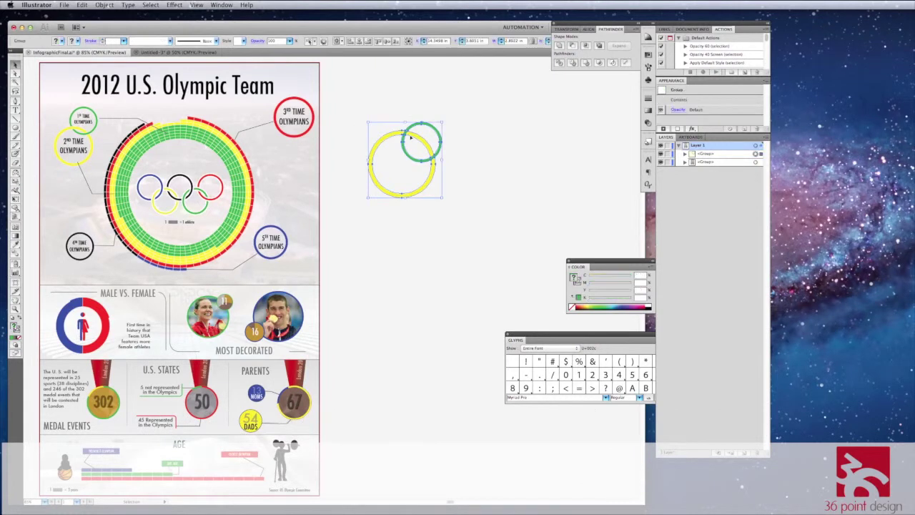
{"action": "mouse_move", "coordinate": [410, 137]}
{"action": "left_mouse_down"}
{"action": "mouse_move", "coordinate": [463, 165]}
{"action": "mouse_move", "coordinate": [413, 129]}
{"action": "left_mouse_up"}
{"action": "left_click", "coordinate": [455, 145]}
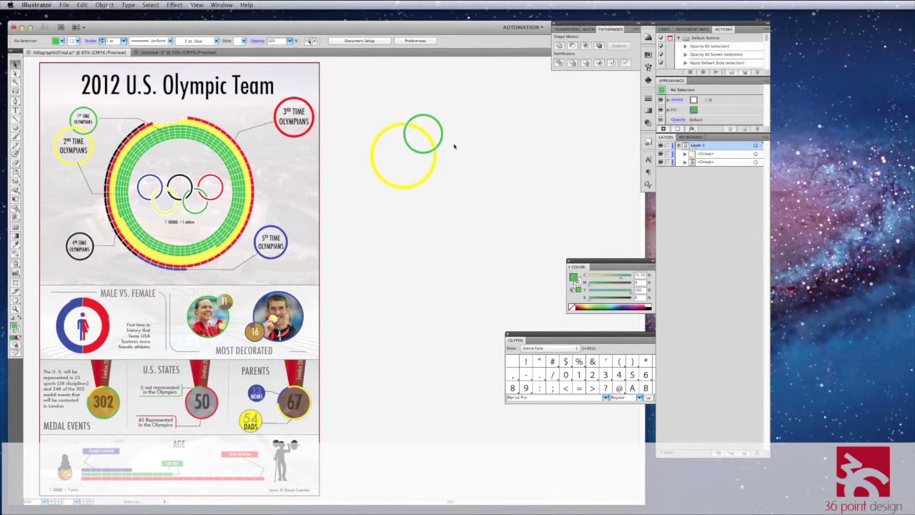
- Ungroup the divided rings into individual paths
{"action": "left_click_drag", "start_coordinate": [453, 187], "coordinate": [467, 198]}
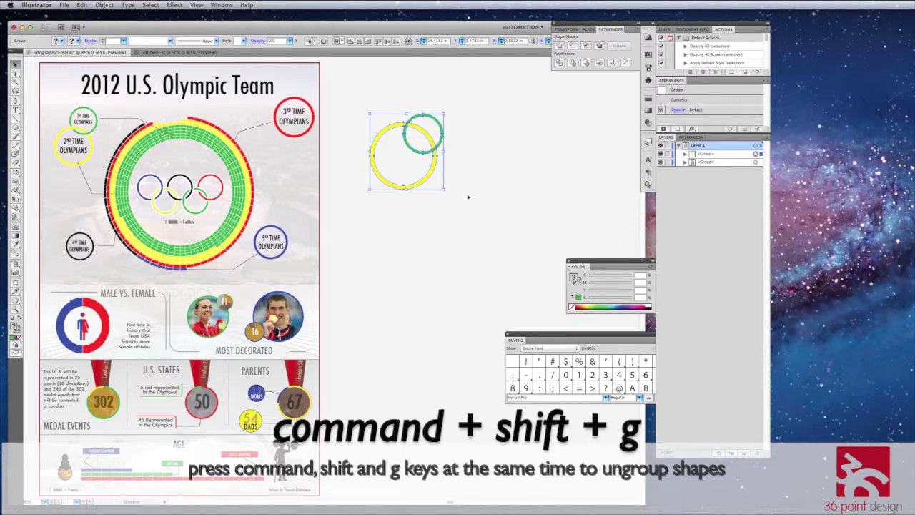
{"action": "left_click", "coordinate": [105, 5]}
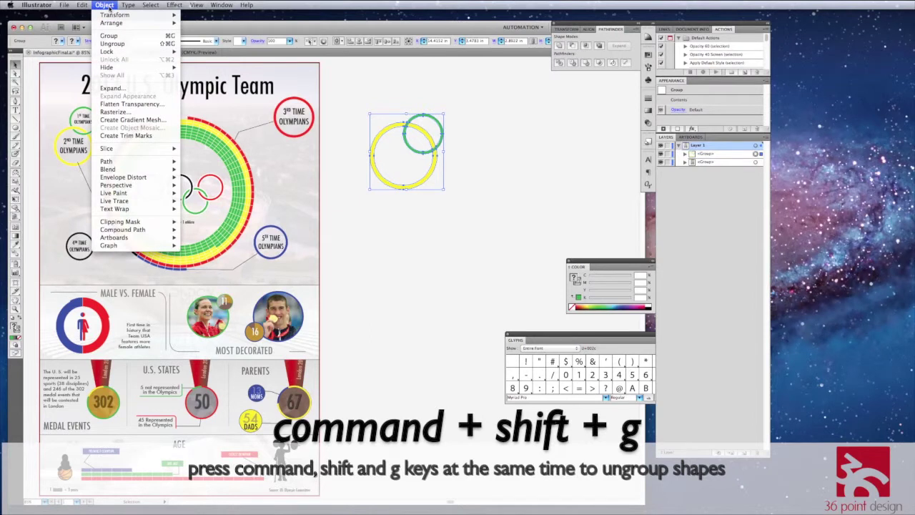
{"action": "left_click", "coordinate": [110, 44]}
{"action": "left_click", "coordinate": [376, 100]}
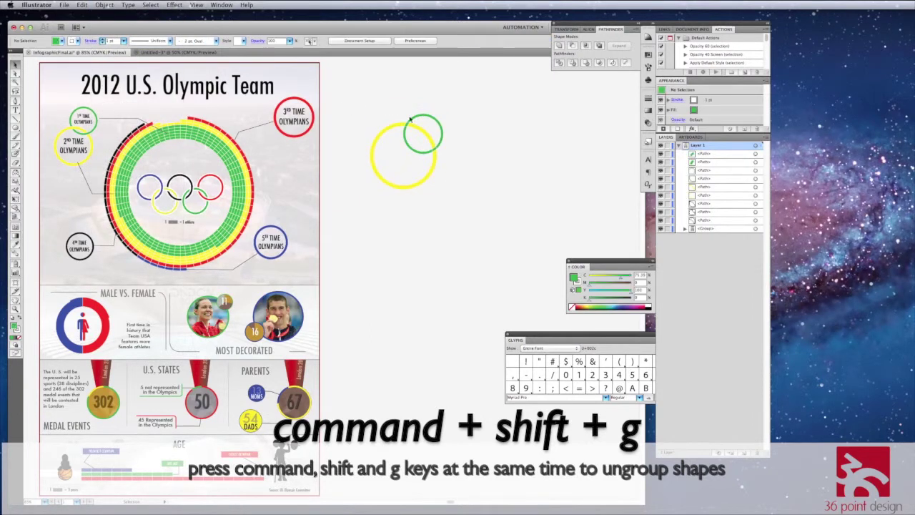
{"action": "left_click", "coordinate": [416, 119]}
{"action": "left_click", "coordinate": [417, 102]}
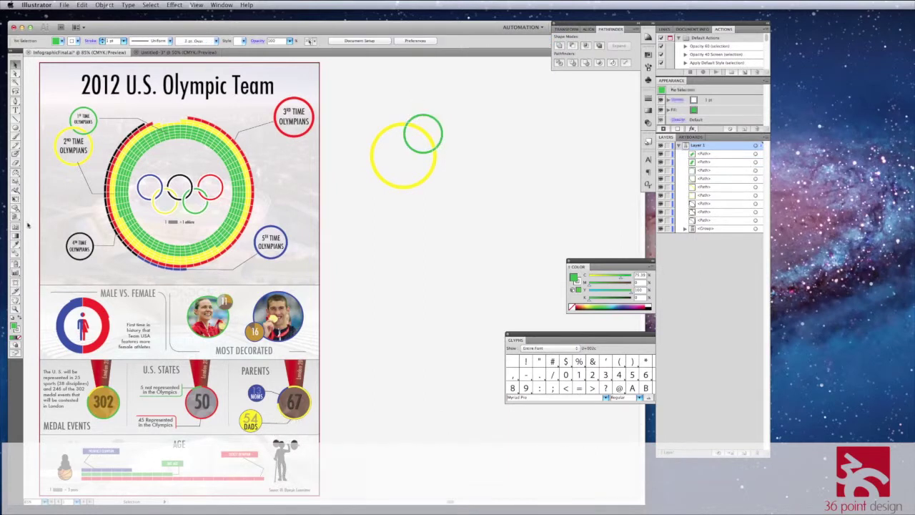
- Recolour the green piece at the rings' upper-left crossing with the yellow of the larger ring, using the Eyedropper
{"action": "left_click", "coordinate": [15, 308]}
{"action": "left_click_drag", "start_coordinate": [350, 100], "coordinate": [480, 208]}
{"action": "key", "text": "v"}
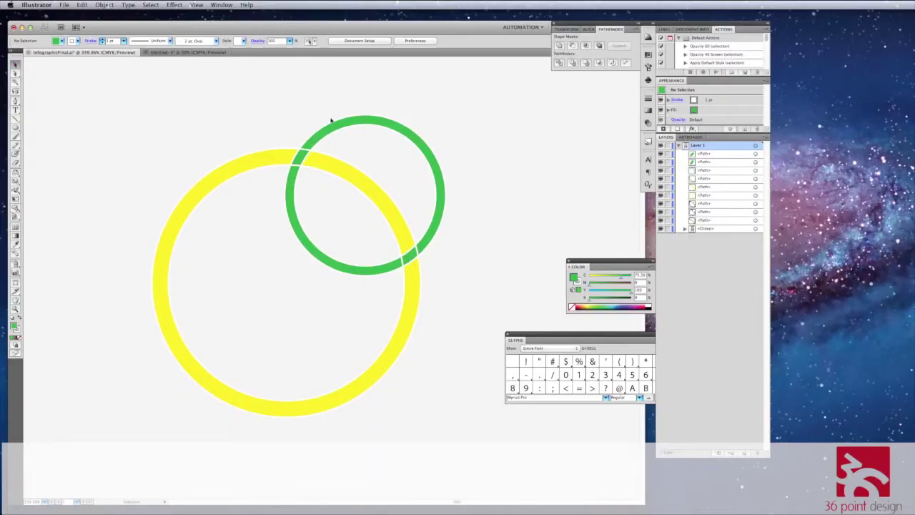
{"action": "left_click", "coordinate": [333, 127]}
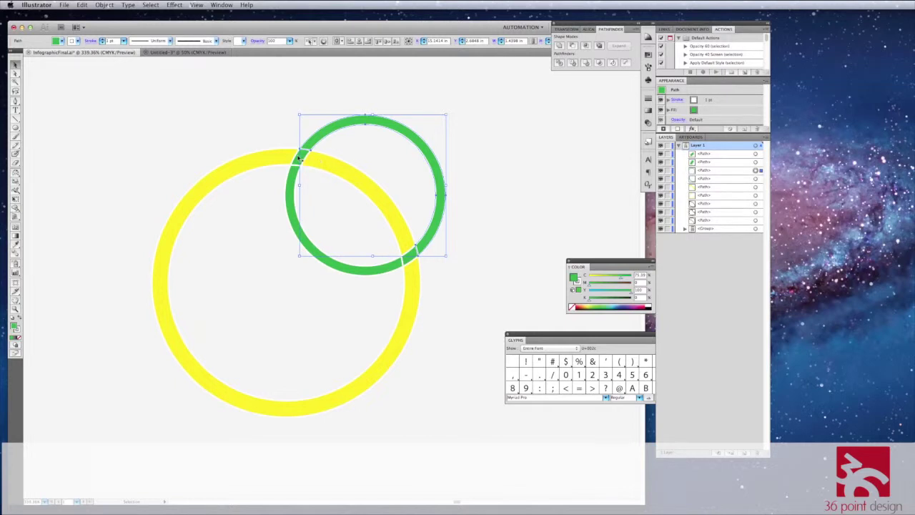
{"action": "left_click", "coordinate": [299, 157]}
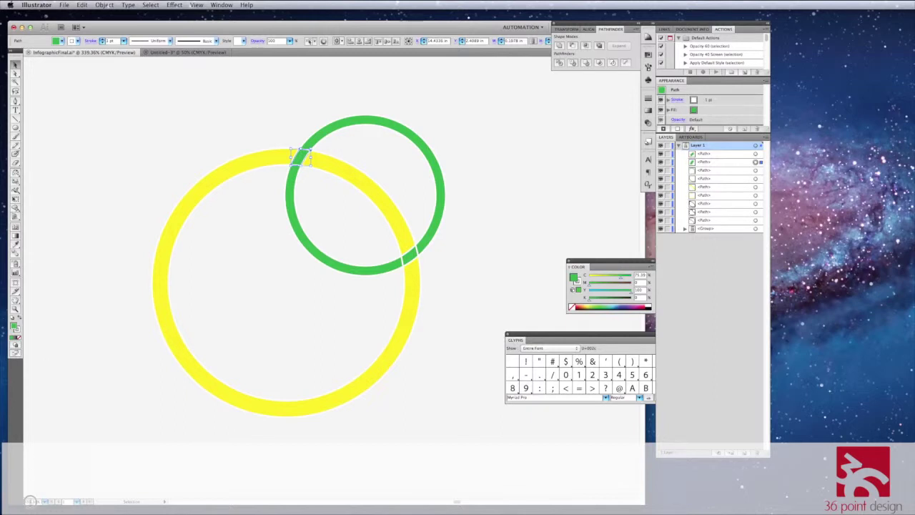
{"action": "type", "text": "70"}
{"action": "key", "text": "Return"}
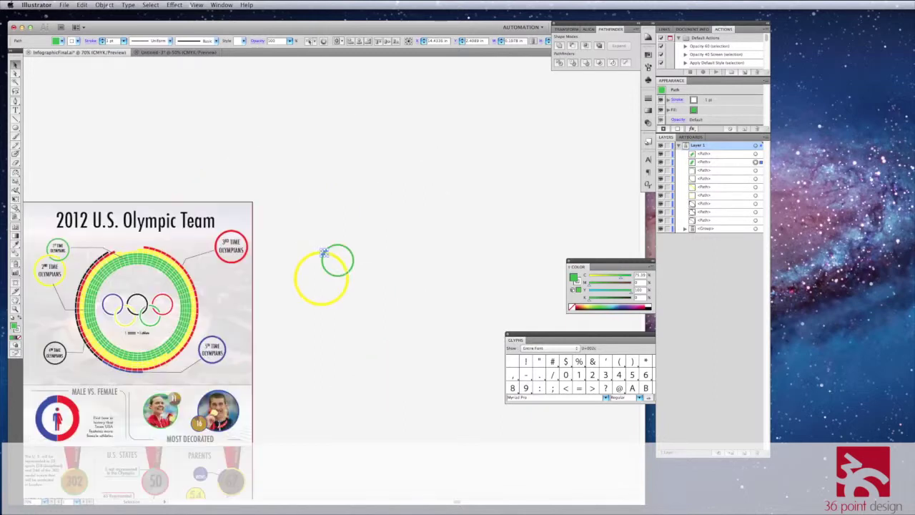
{"action": "scroll", "coordinate": [101, 364], "scroll_direction": "left", "scroll_amount": 5}
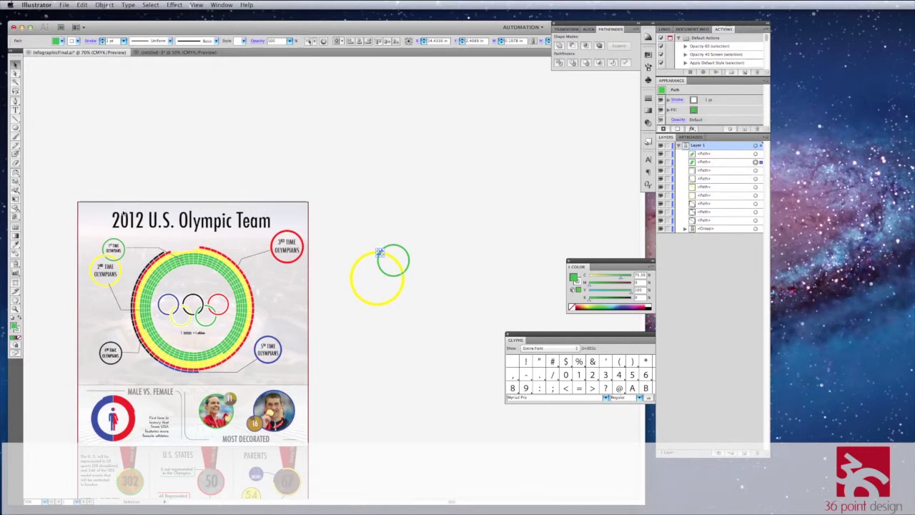
{"action": "left_click", "coordinate": [15, 309]}
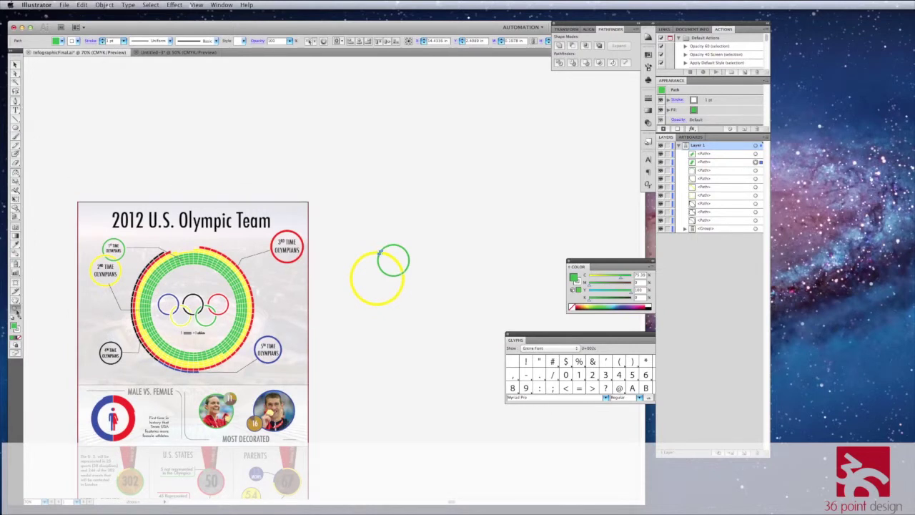
{"action": "left_click_drag", "start_coordinate": [62, 208], "coordinate": [485, 332]}
{"action": "left_click", "coordinate": [15, 65]}
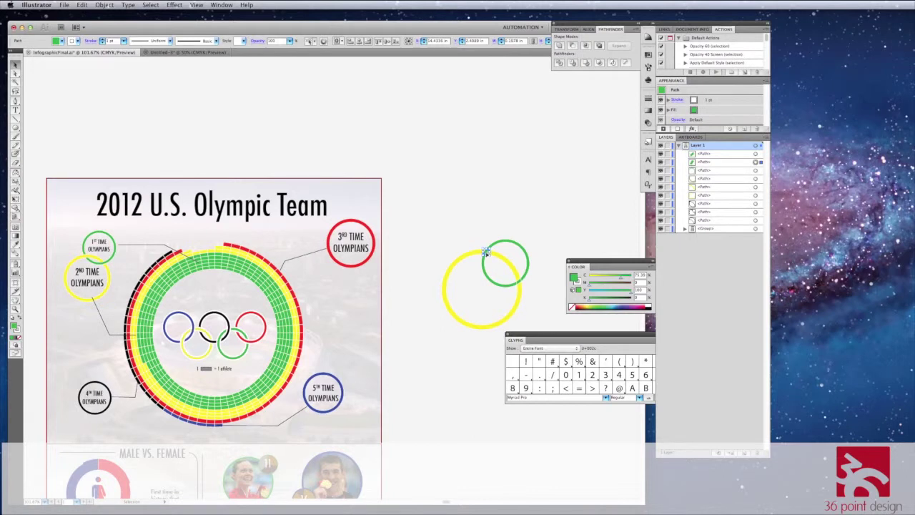
{"action": "key", "text": "i"}
{"action": "left_click", "coordinate": [485, 251]}
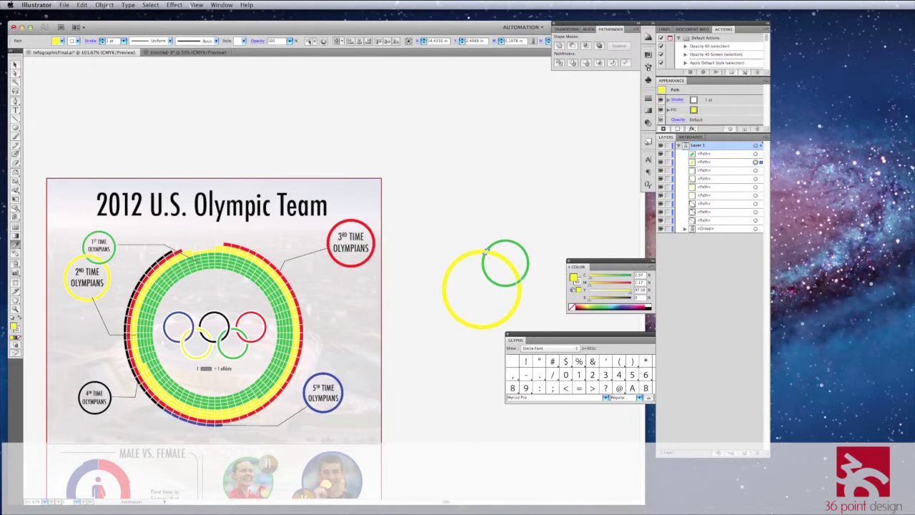
- Try to remove the white stroke from the recoloured yellow piece at the rings' upper-left crossing
{"action": "left_click", "coordinate": [14, 65]}
{"action": "left_click", "coordinate": [516, 149]}
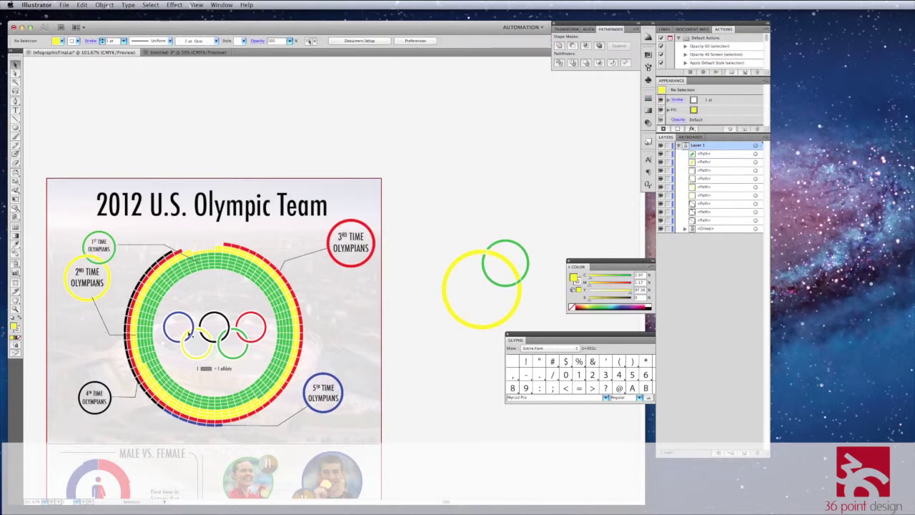
{"action": "left_click", "coordinate": [15, 307]}
{"action": "left_click_drag", "start_coordinate": [419, 216], "coordinate": [565, 337]}
{"action": "left_click", "coordinate": [14, 65]}
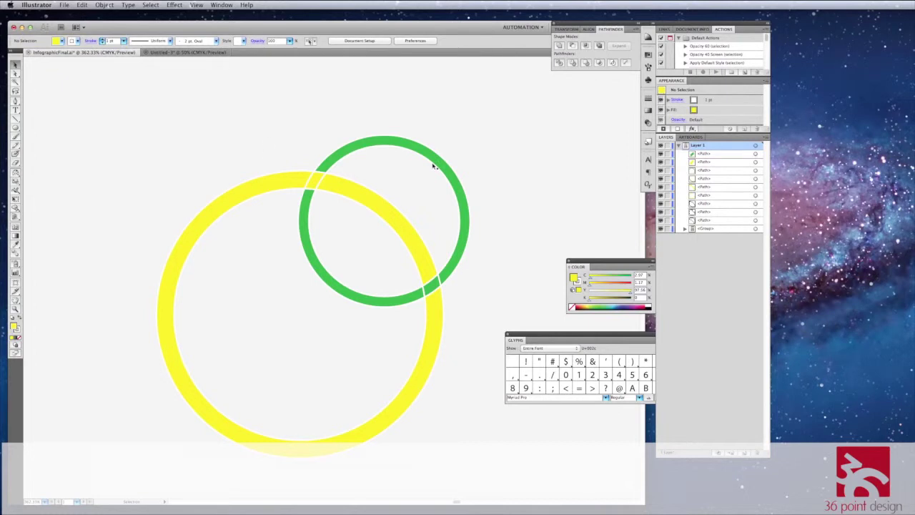
{"action": "left_click", "coordinate": [314, 180]}
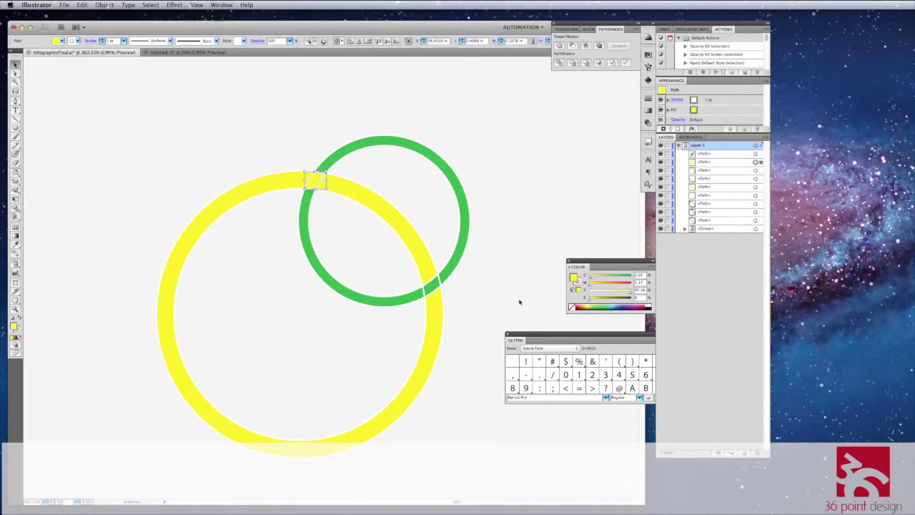
{"action": "left_click", "coordinate": [578, 281]}
{"action": "left_click", "coordinate": [571, 308]}
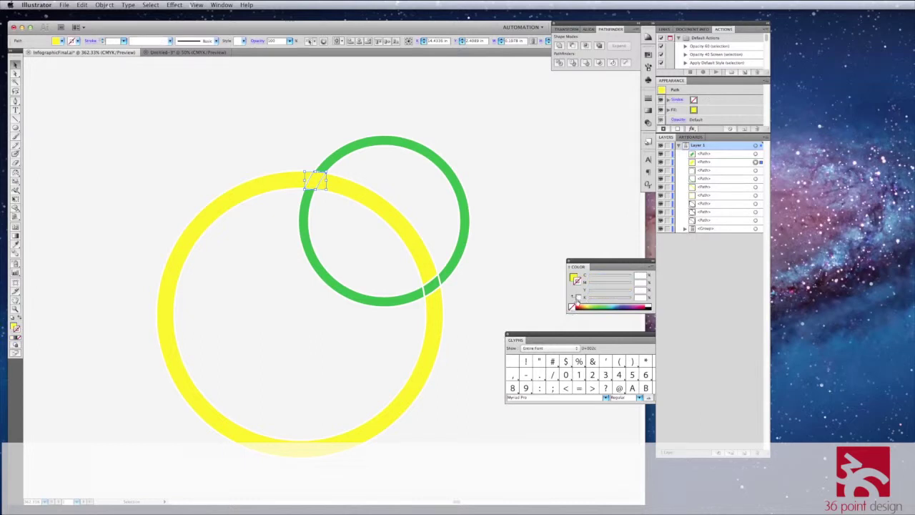
{"action": "left_click", "coordinate": [576, 281]}
{"action": "left_click", "coordinate": [539, 215]}
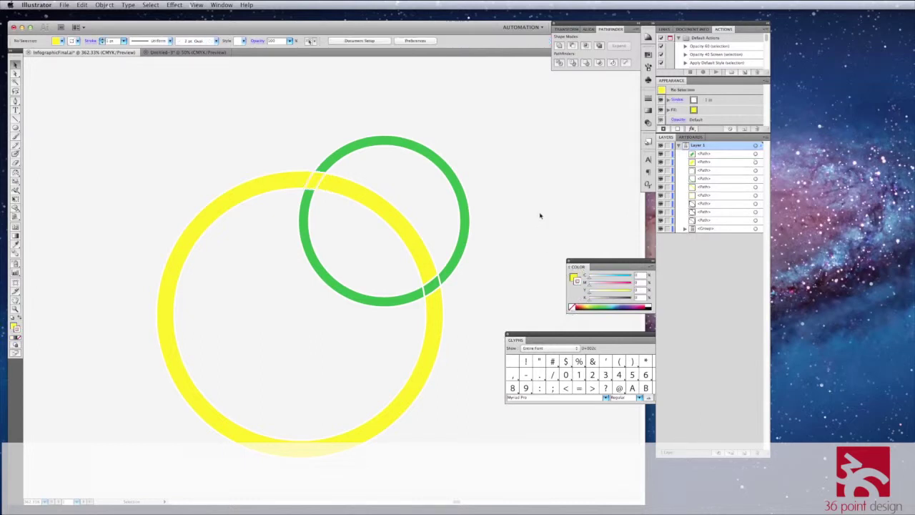
- Merge the small yellow crossing piece and the adjoining yellow ring segments into one shape with the Pathfinder Unite operation
{"action": "left_click", "coordinate": [317, 181]}
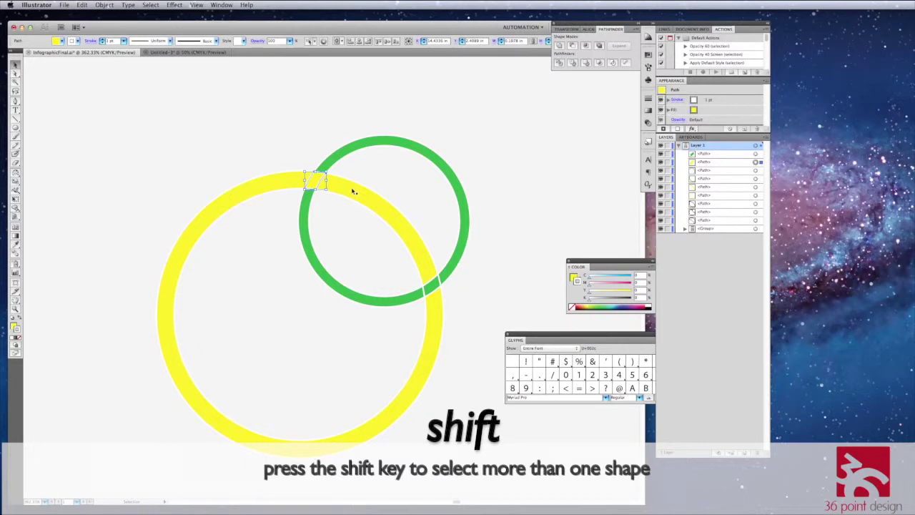
{"action": "left_click", "coordinate": [350, 188], "text": "shift"}
{"action": "left_click", "coordinate": [279, 186], "text": "shift"}
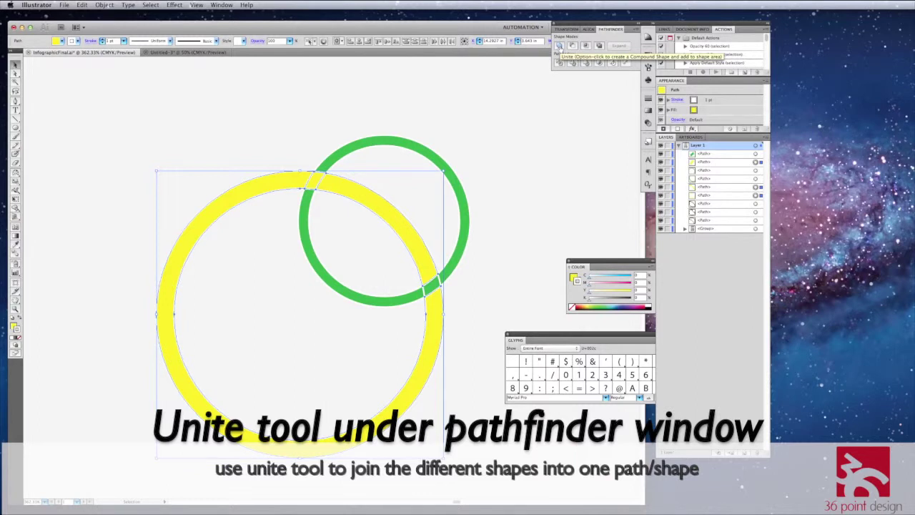
{"action": "left_click", "coordinate": [559, 45]}
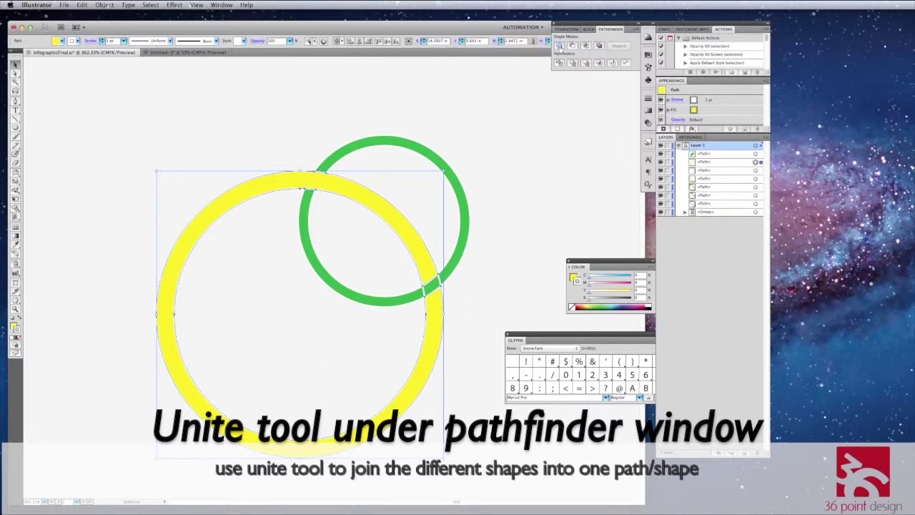
- Move the united yellow ring away from the green ring to check that it is one shape, and undo the move
{"action": "left_click", "coordinate": [303, 173]}
{"action": "left_click_drag", "start_coordinate": [285, 180], "coordinate": [176, 205]}
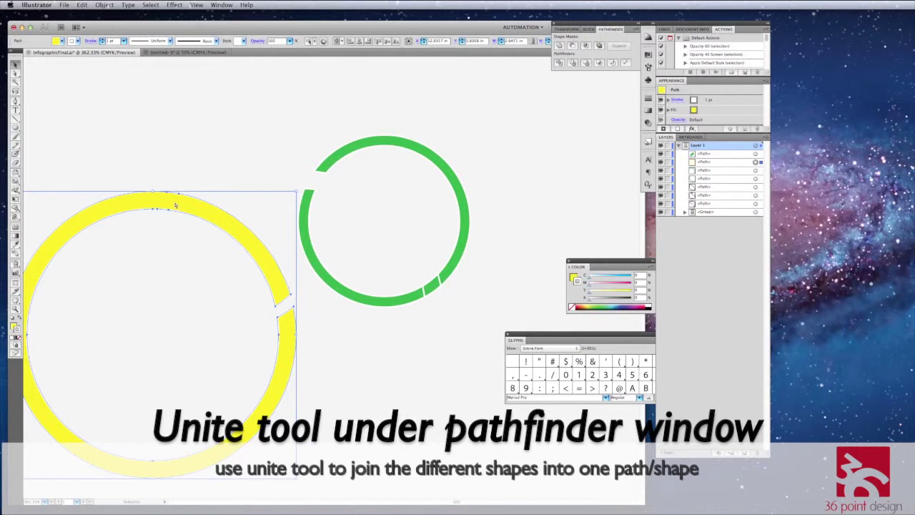
{"action": "key", "text": "ctrl+z"}
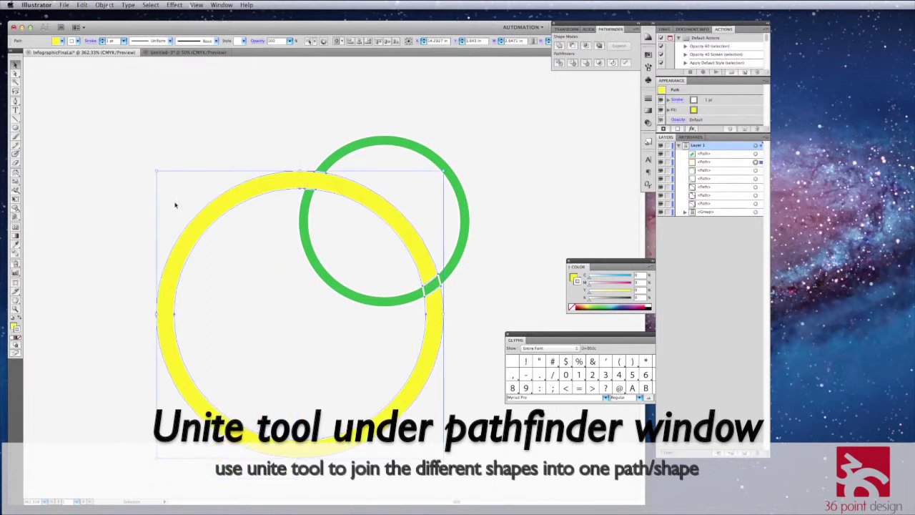
{"action": "left_click", "coordinate": [238, 114]}
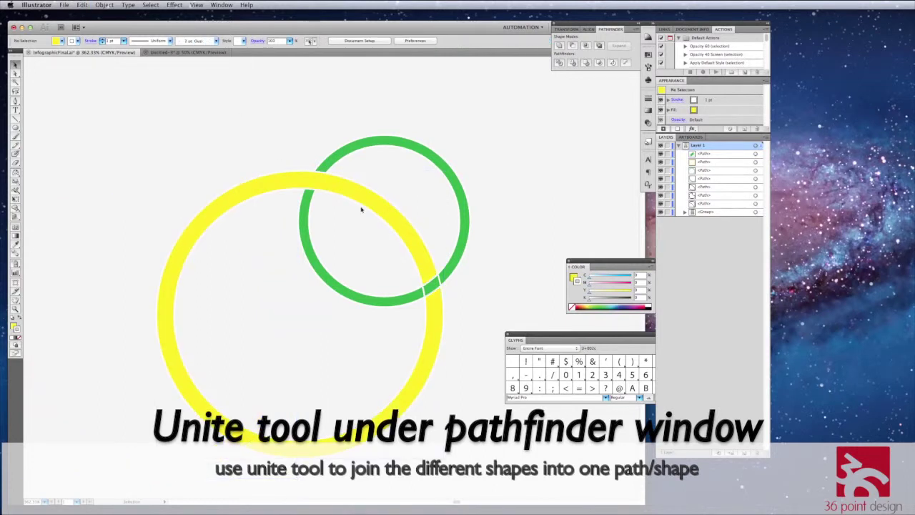
- Merge the two green ring arcs and the green piece at the lower-right crossing into one shape with Pathfinder Unite
{"action": "left_click", "coordinate": [386, 305]}
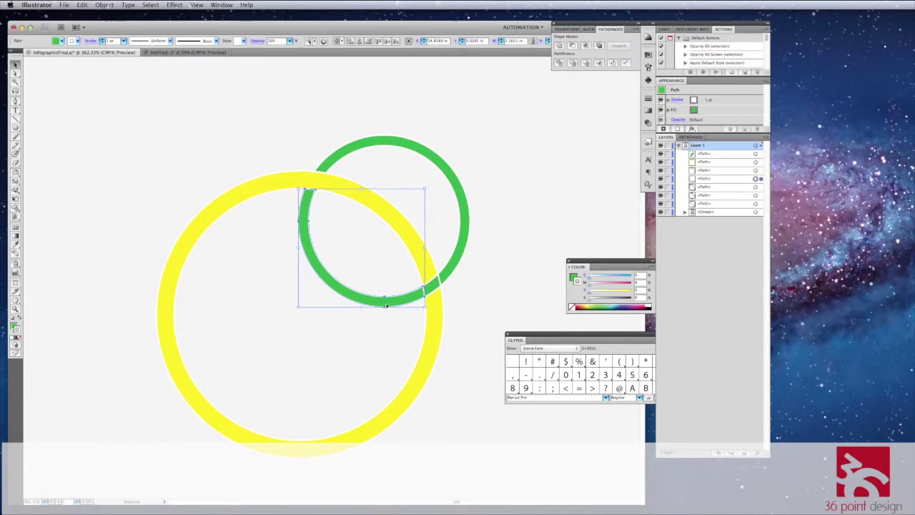
{"action": "left_click", "coordinate": [458, 261], "text": "shift"}
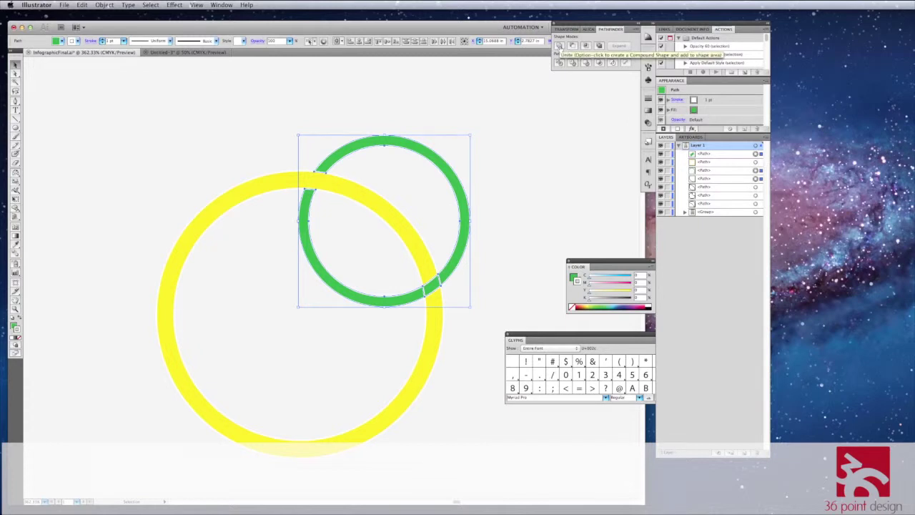
{"action": "left_click", "coordinate": [559, 45]}
{"action": "left_click", "coordinate": [554, 147]}
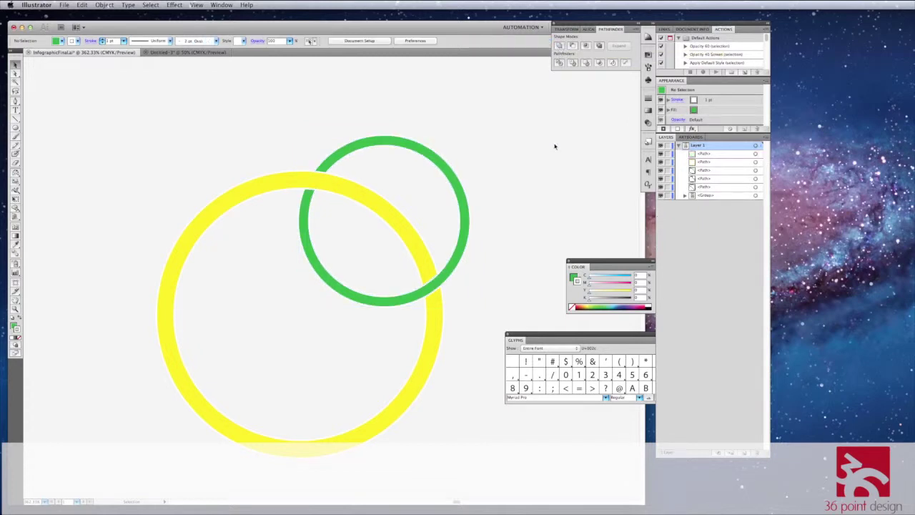
- Shift the united green ring sideways to check that it is one shape, and undo the move
{"action": "left_click_drag", "start_coordinate": [451, 173], "coordinate": [493, 174]}
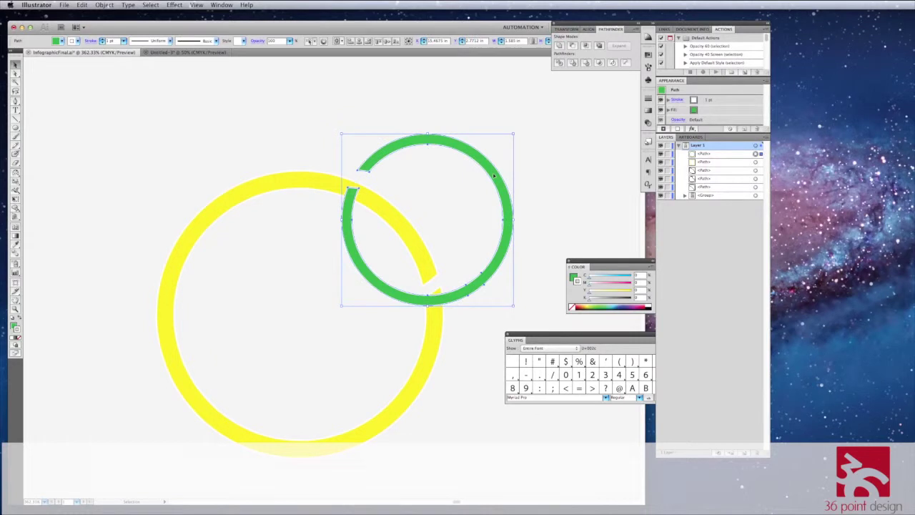
{"action": "key", "text": "super+shift+b"}
{"action": "key", "text": "super+z"}
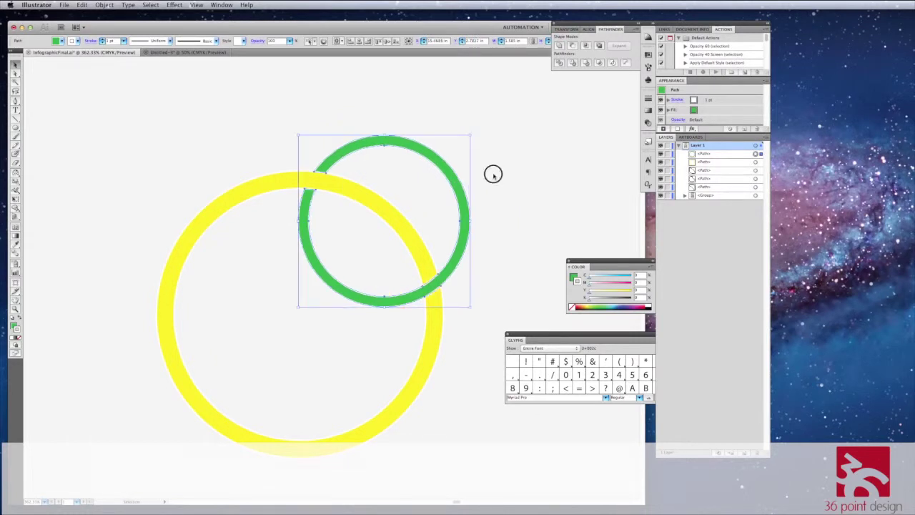
{"action": "left_click", "coordinate": [499, 171]}
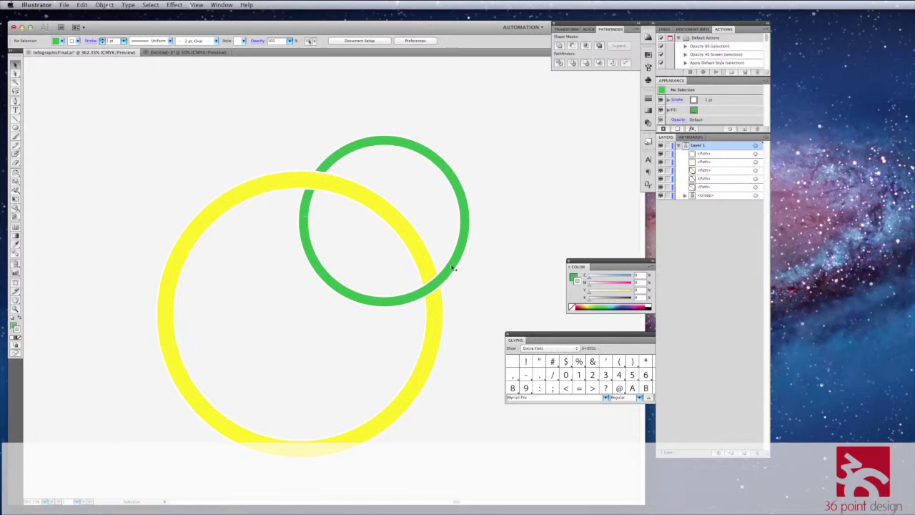
- View the whole infographic artboard together with the interlocking yellow and green rings beside it
{"action": "double_click", "coordinate": [16, 300]}
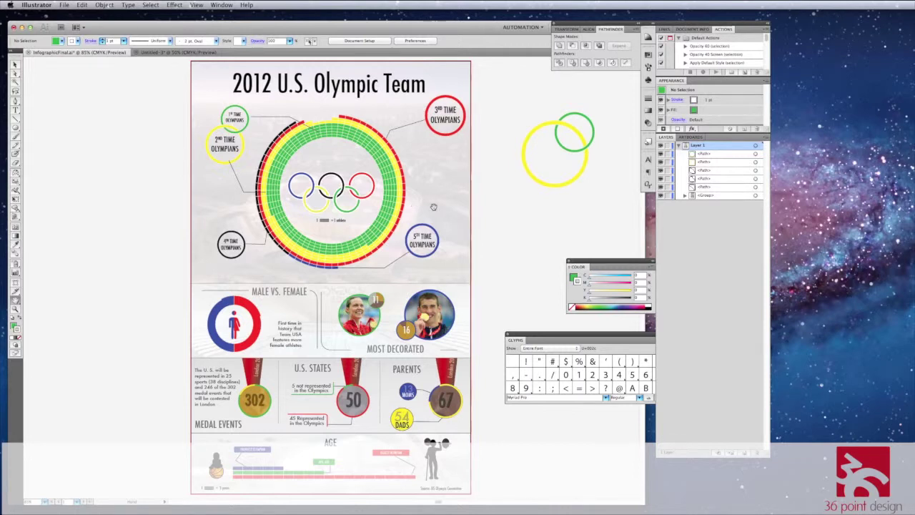
{"action": "scroll", "coordinate": [539, 206], "scroll_direction": "right", "scroll_amount": 3}
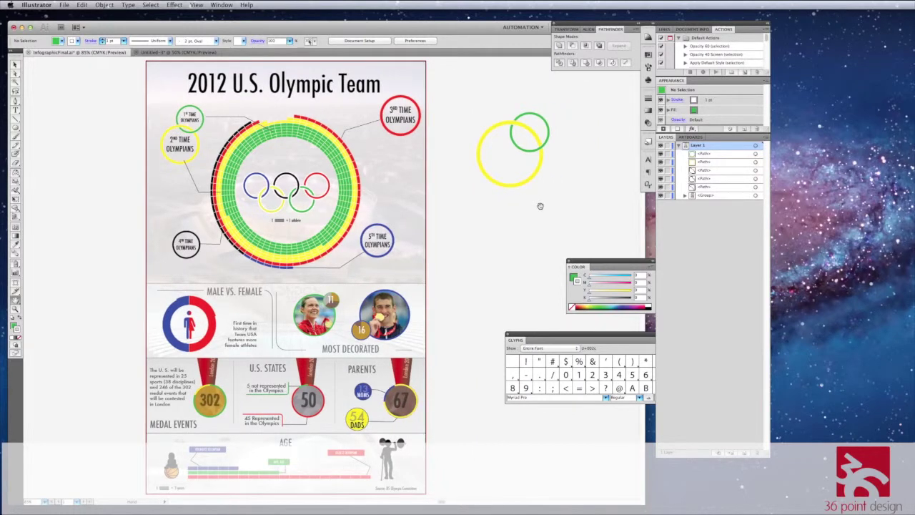